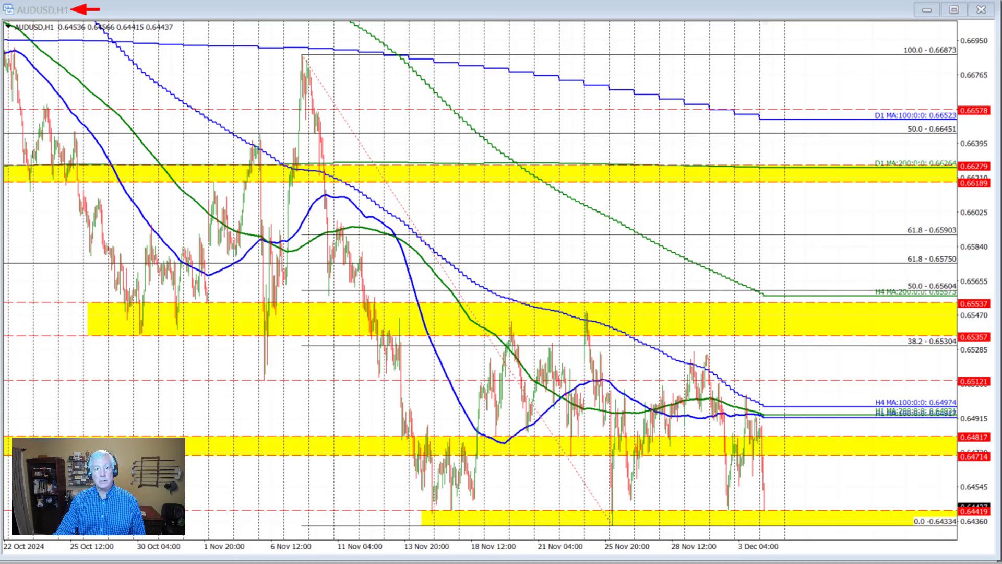
# - Draw a red rectangle around the AUDUSD H1 price range spanning 11 Nov to 3 Dec
pyautogui.moveTo(363, 300)
pyautogui.mouseDown()
pyautogui.moveTo(517, 503)
pyautogui.moveTo(773, 540)
pyautogui.moveTo(793, 537)
pyautogui.moveTo(787, 527)
pyautogui.mouseUp()
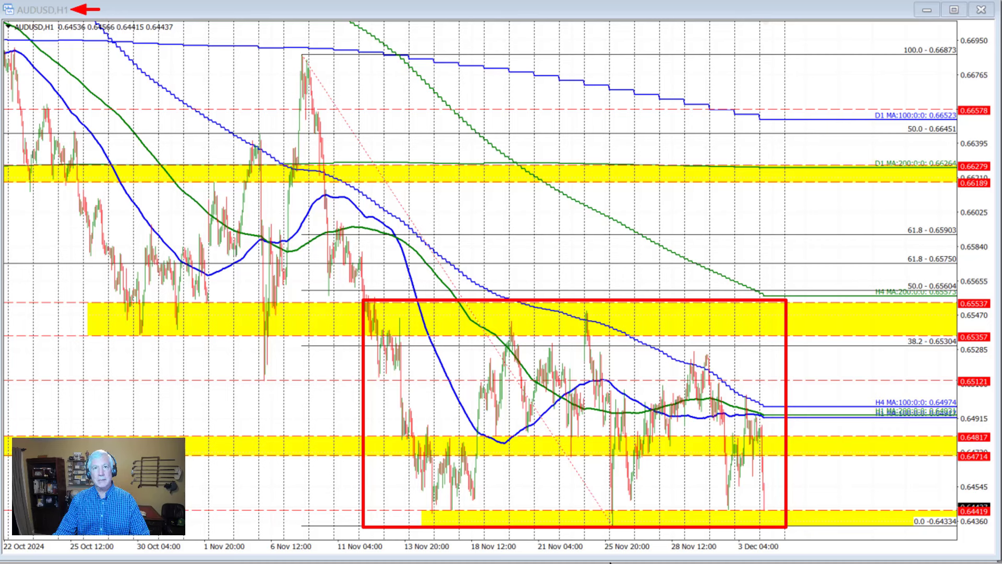
# - Draw two red downward arrows onto the AUDUSD moving-average lines near 3 Dec
pyautogui.moveTo(755, 359); pyautogui.dragTo(742, 417)
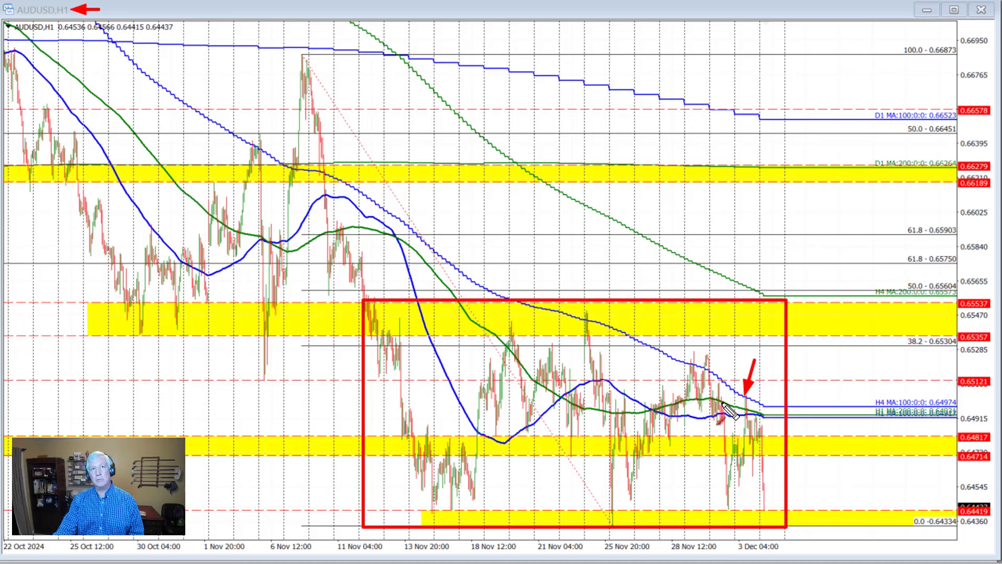
pyautogui.moveTo(771, 385); pyautogui.dragTo(758, 406)
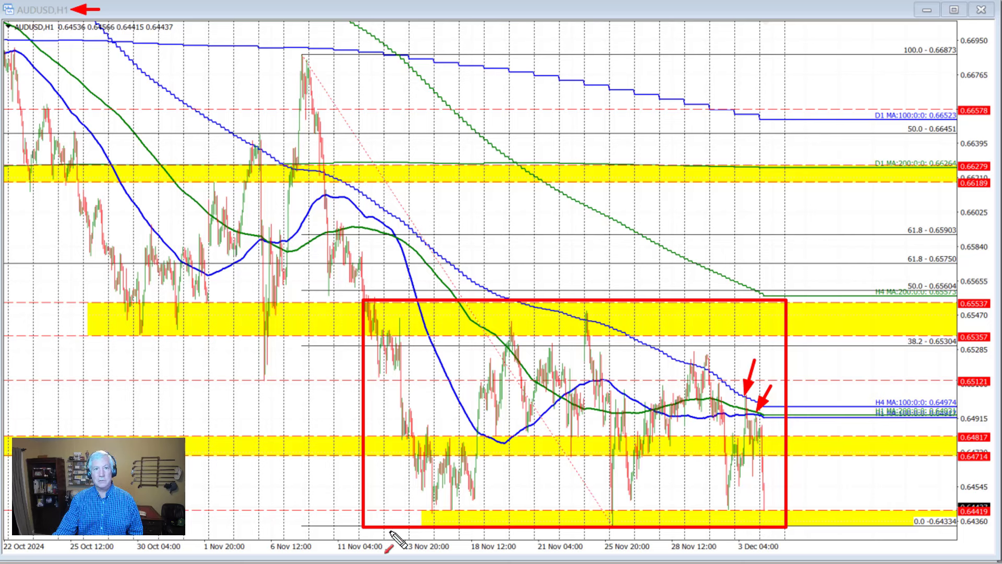
# - Add red up-arrows at the support-zone lows of 13 Nov, 25 Nov, early December and 3 Dec
pyautogui.moveTo(430, 539)
pyautogui.mouseDown()
pyautogui.moveTo(429, 515)
pyautogui.moveTo(450, 514)
pyautogui.mouseUp()
pyautogui.moveTo(615, 540); pyautogui.dragTo(611, 528)
pyautogui.moveTo(723, 538); pyautogui.dragTo(731, 513)
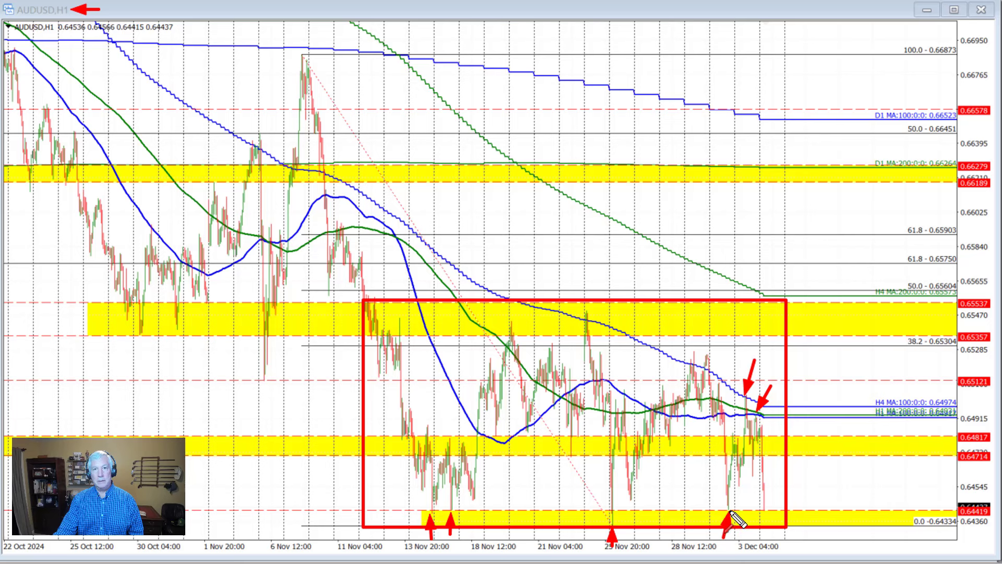
pyautogui.moveTo(763, 557); pyautogui.dragTo(765, 512)
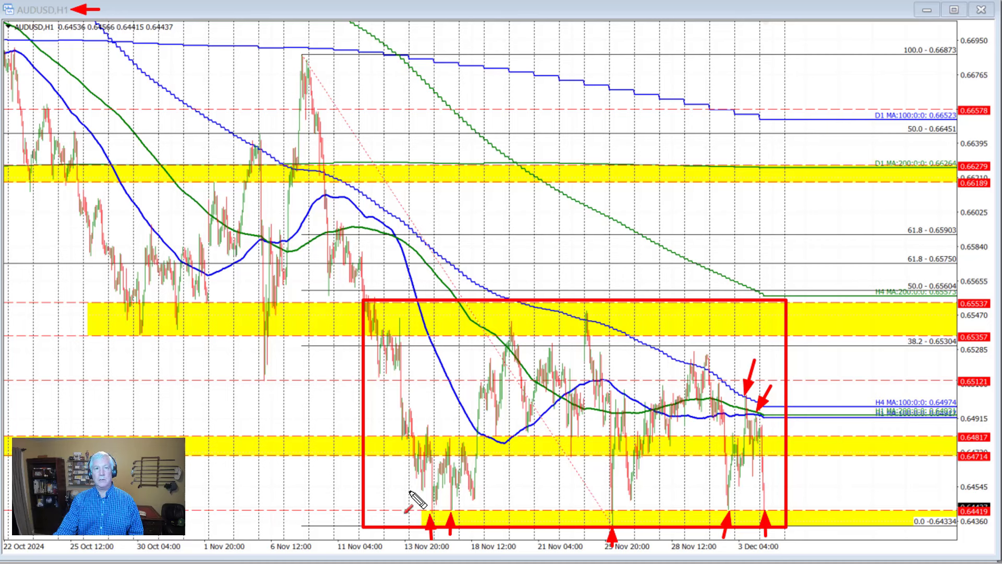
# - Draw long red arrows along the 13–18 Nov, 25 Nov and 3 Dec rallies
pyautogui.moveTo(438, 503); pyautogui.dragTo(447, 444)
pyautogui.moveTo(455, 505)
pyautogui.mouseDown()
pyautogui.moveTo(516, 363)
pyautogui.moveTo(512, 341)
pyautogui.mouseUp()
pyautogui.moveTo(619, 518); pyautogui.dragTo(628, 394)
pyautogui.moveTo(729, 509); pyautogui.dragTo(750, 403)
# - Add an up-arrow from the 28 Nov low and down-arrows at the 28 Nov and 3 Dec highs
pyautogui.moveTo(657, 538); pyautogui.dragTo(662, 518)
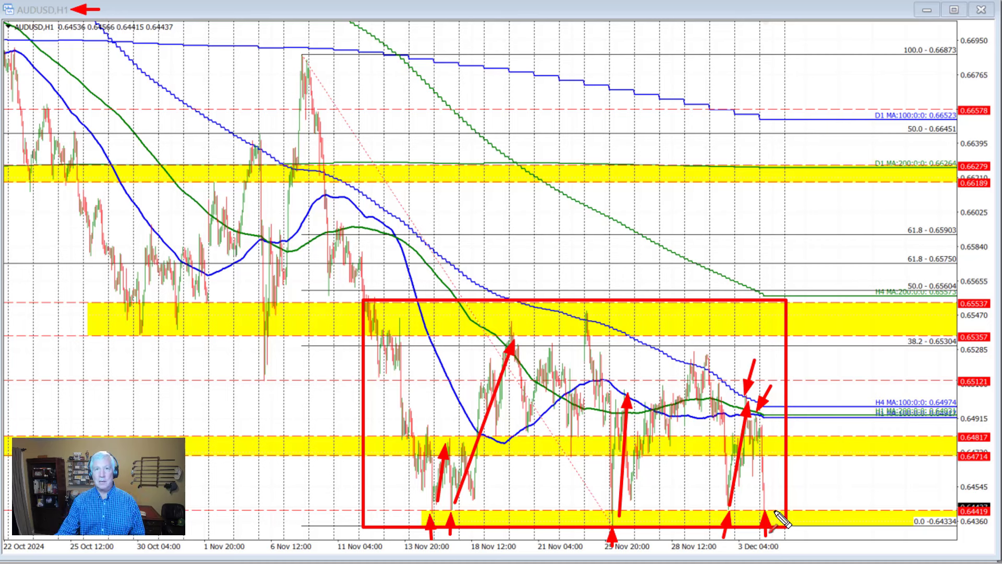
pyautogui.moveTo(712, 327)
pyautogui.mouseDown()
pyautogui.moveTo(707, 361)
pyautogui.moveTo(758, 408)
pyautogui.mouseUp()
pyautogui.moveTo(762, 548); pyautogui.dragTo(770, 541)
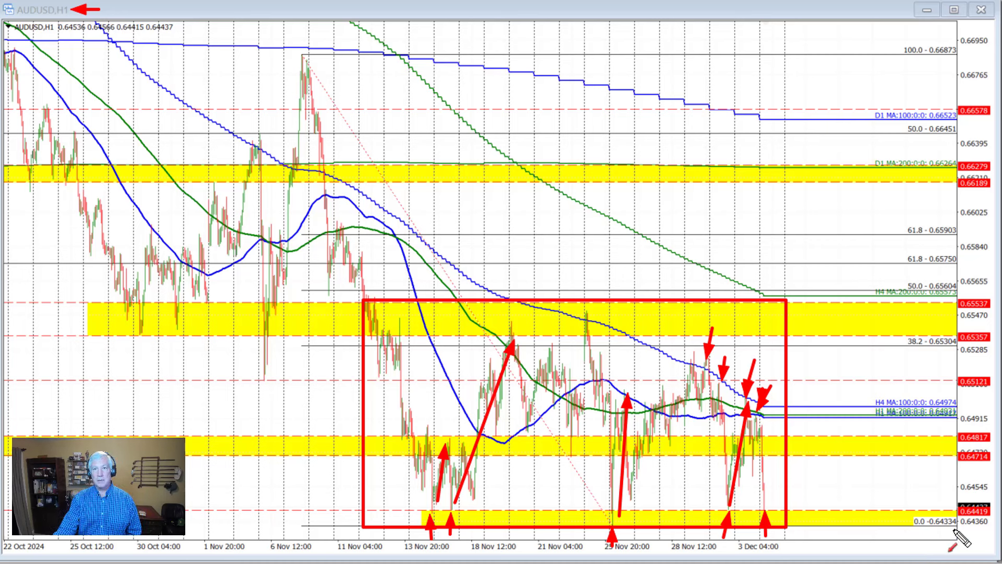
# - Clear the AUDUSD annotations and switch to the AUDUSD daily, then NZDUSD hourly chart
pyautogui.press('Escape')
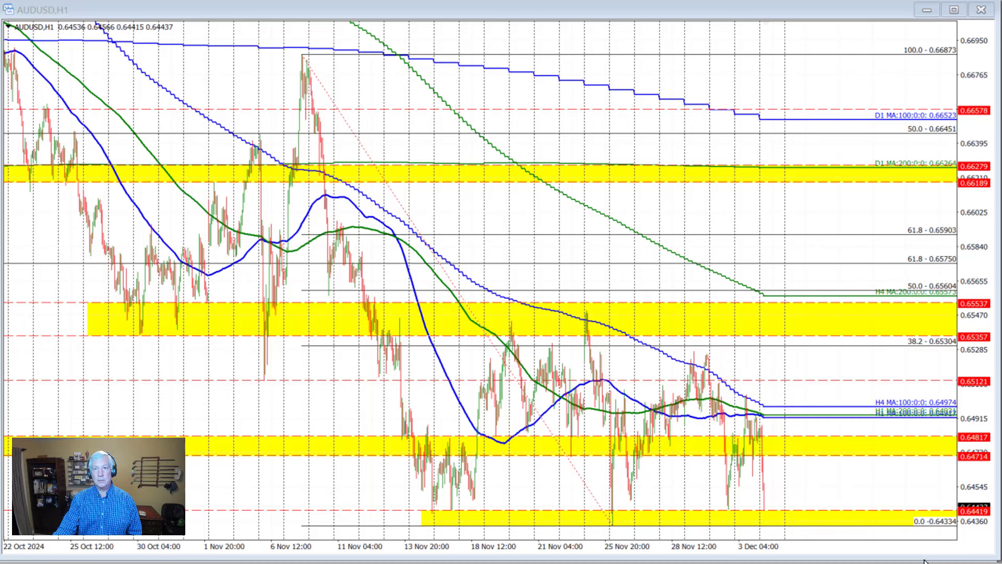
pyautogui.hotkey('ctrl', 'F6')
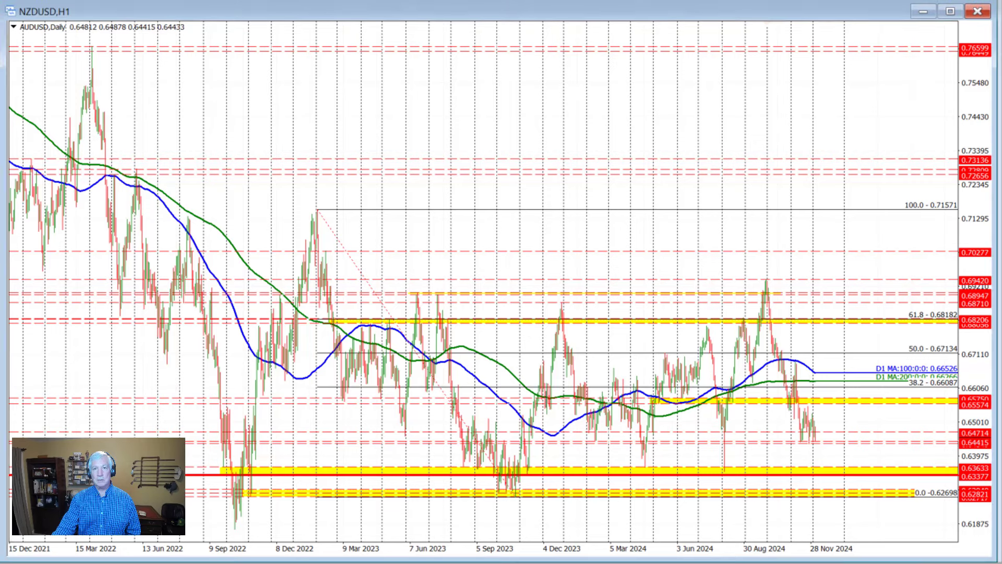
pyautogui.hotkey('alt', 'Tab')
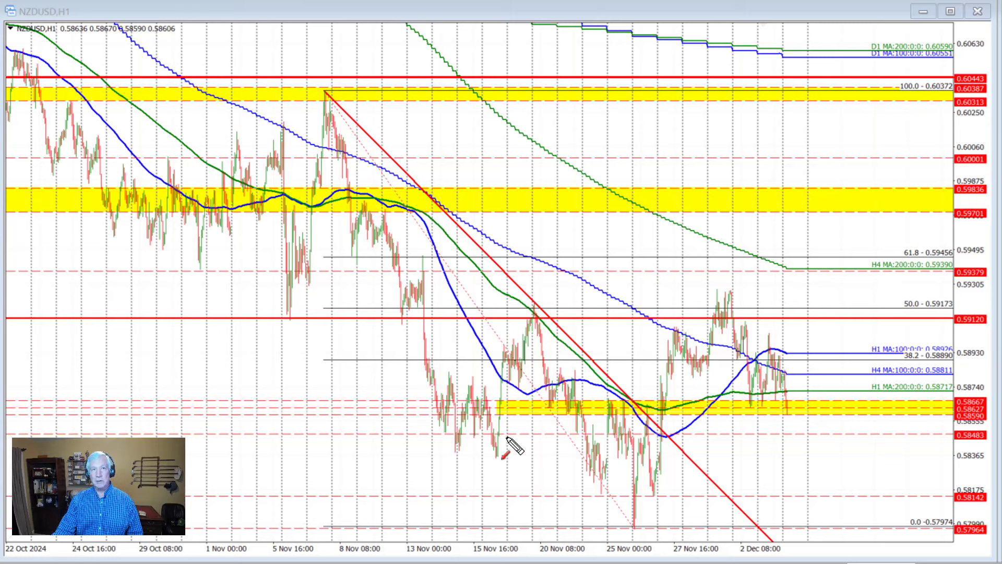
# - Mark touches and rejections of the 0.5859–0.5867 yellow zone and the bounce back through it
pyautogui.moveTo(542, 440)
pyautogui.mouseDown()
pyautogui.moveTo(545, 410)
pyautogui.moveTo(568, 416)
pyautogui.mouseUp()
pyautogui.moveTo(588, 380)
pyautogui.mouseDown()
pyautogui.moveTo(582, 398)
pyautogui.moveTo(645, 401)
pyautogui.mouseUp()
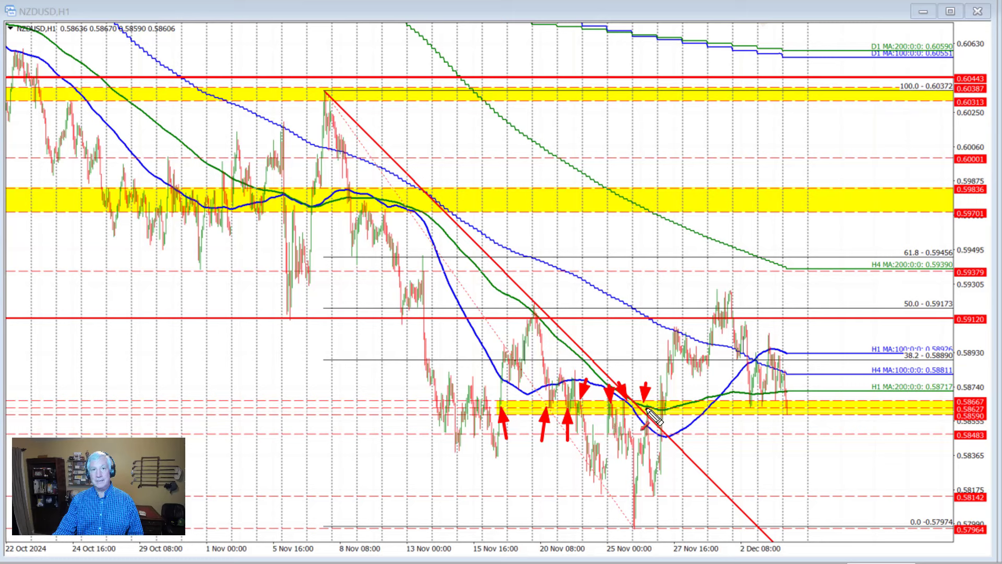
pyautogui.moveTo(668, 436)
pyautogui.mouseDown()
pyautogui.moveTo(672, 397)
pyautogui.moveTo(733, 289)
pyautogui.mouseUp()
# - Arrow the rally to the 27 Nov high, the drop to the 25 Nov low, and the rise to the trendline
pyautogui.moveTo(574, 417); pyautogui.dragTo(604, 475)
pyautogui.moveTo(614, 413); pyautogui.dragTo(624, 514)
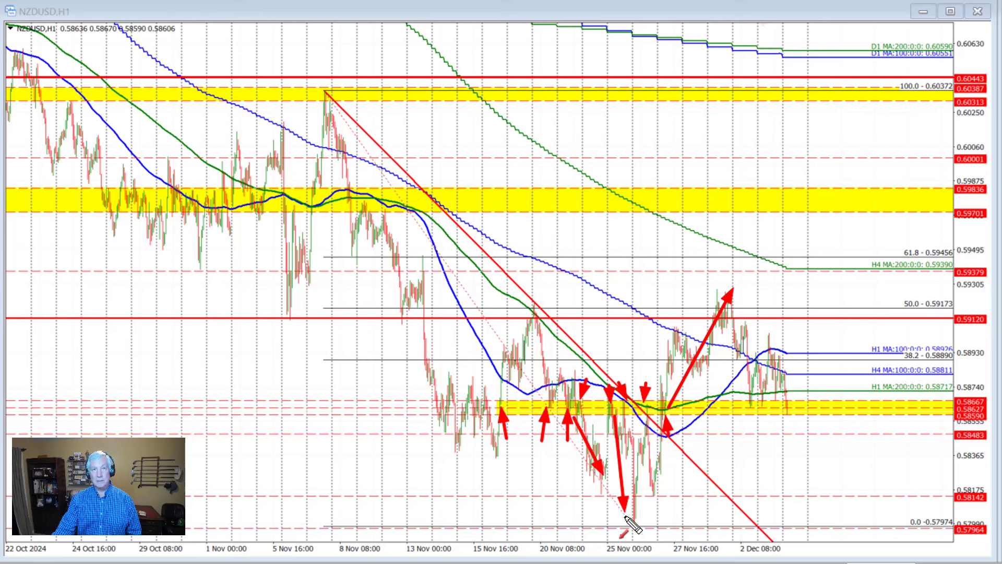
pyautogui.moveTo(500, 399); pyautogui.dragTo(533, 315)
# - Mark four early-December tests of the yellow zone with red arrows
pyautogui.moveTo(748, 452); pyautogui.dragTo(755, 418)
pyautogui.moveTo(752, 455); pyautogui.dragTo(759, 438)
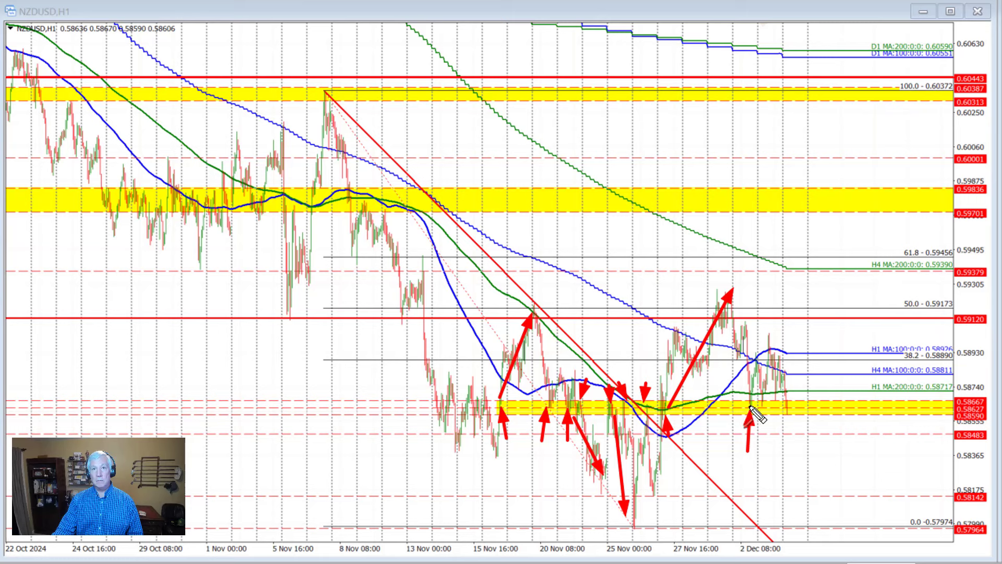
pyautogui.moveTo(763, 447); pyautogui.dragTo(775, 401)
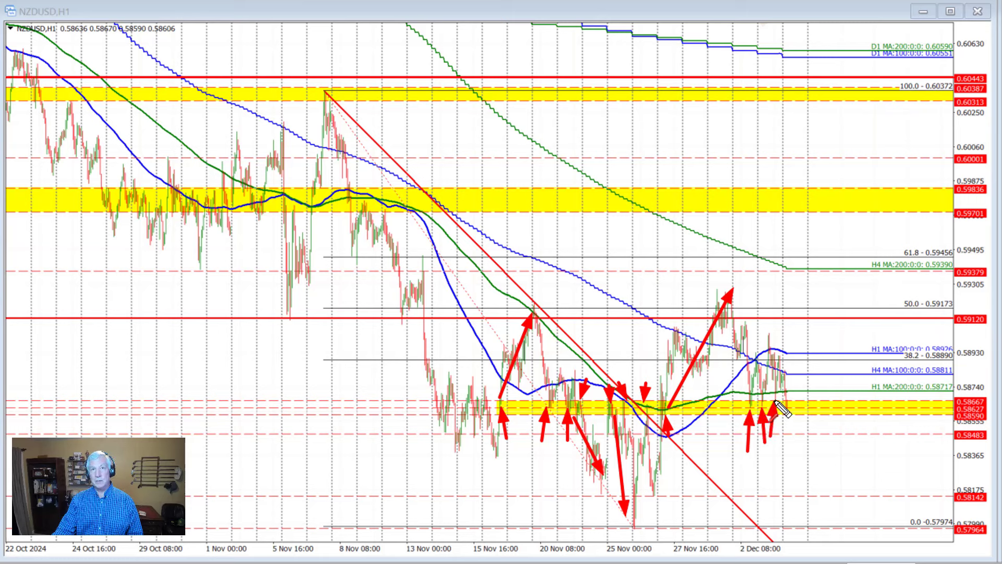
pyautogui.moveTo(786, 442); pyautogui.dragTo(787, 417)
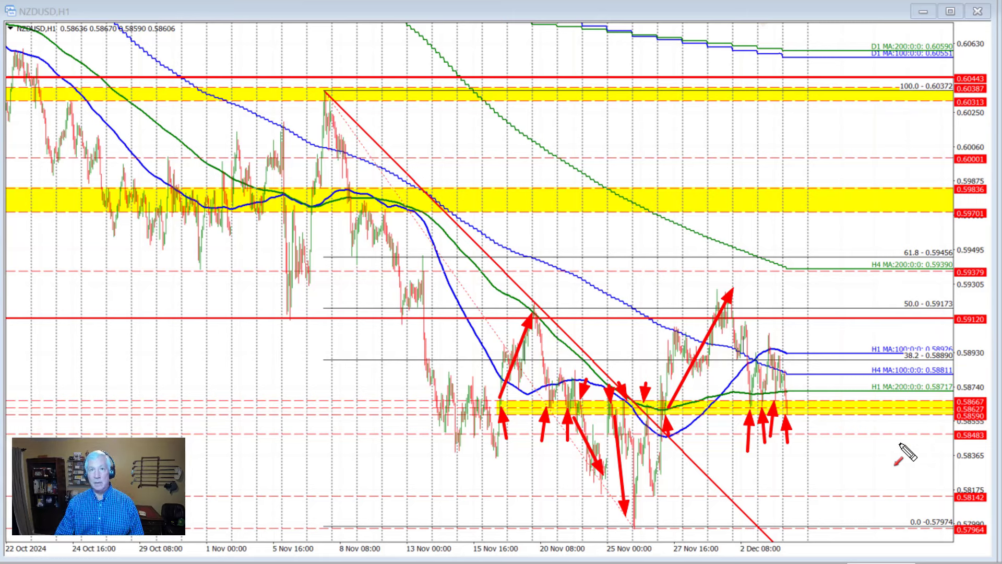
# - Draw red arrows at the yellow zone, a moving-average level, the H1 100 MA peak and toward 0.5912
pyautogui.moveTo(835, 419)
pyautogui.mouseDown()
pyautogui.moveTo(793, 419)
pyautogui.moveTo(843, 533)
pyautogui.mouseUp()
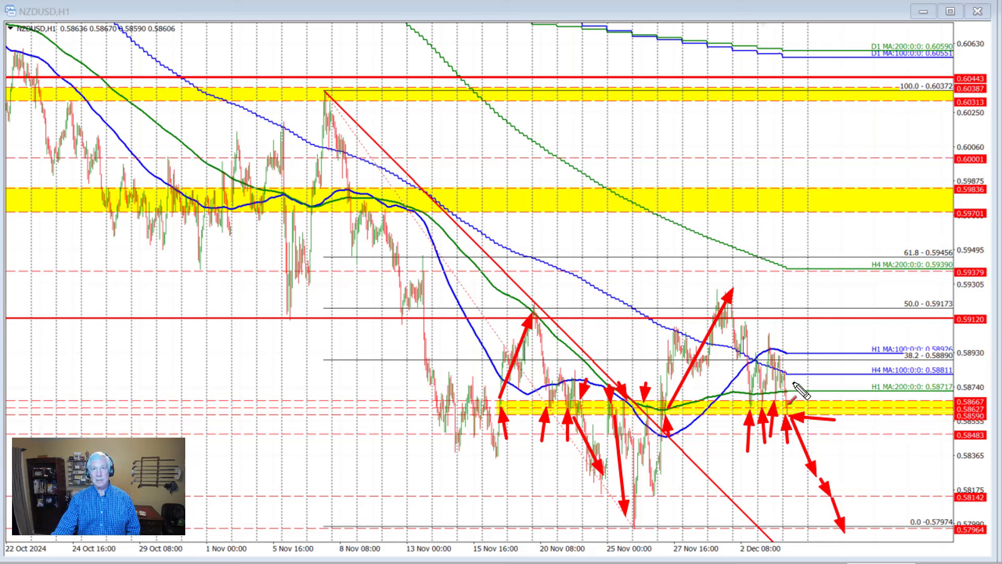
pyautogui.moveTo(819, 390)
pyautogui.mouseDown()
pyautogui.moveTo(795, 391)
pyautogui.moveTo(790, 375)
pyautogui.moveTo(812, 354)
pyautogui.moveTo(791, 354)
pyautogui.mouseUp()
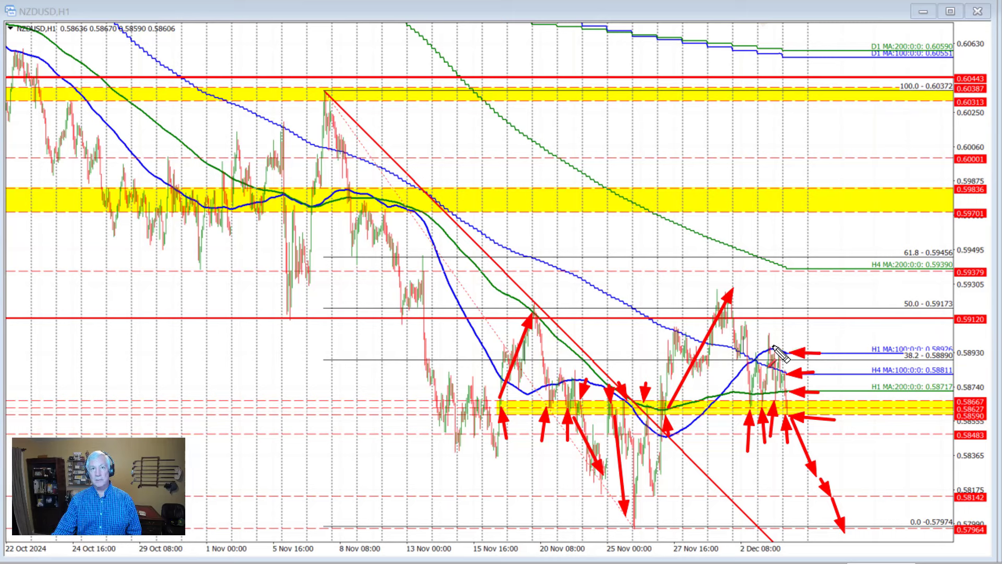
pyautogui.moveTo(789, 320); pyautogui.dragTo(778, 342)
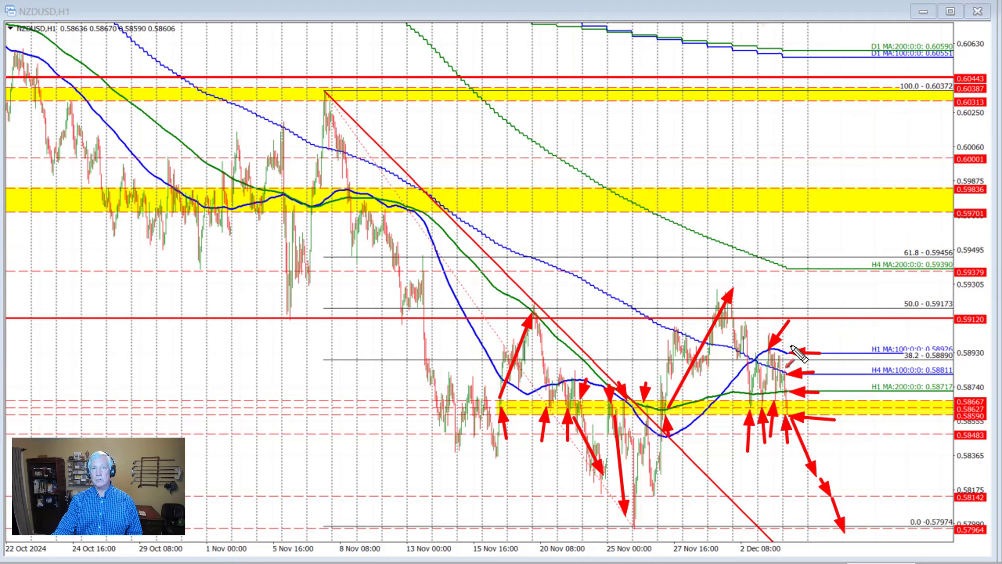
pyautogui.moveTo(787, 351); pyautogui.dragTo(817, 313)
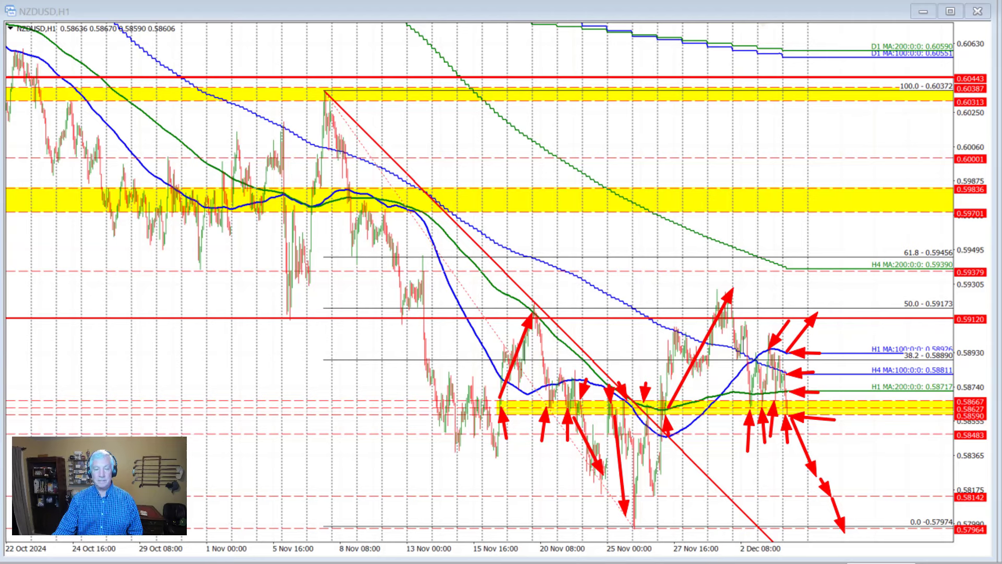